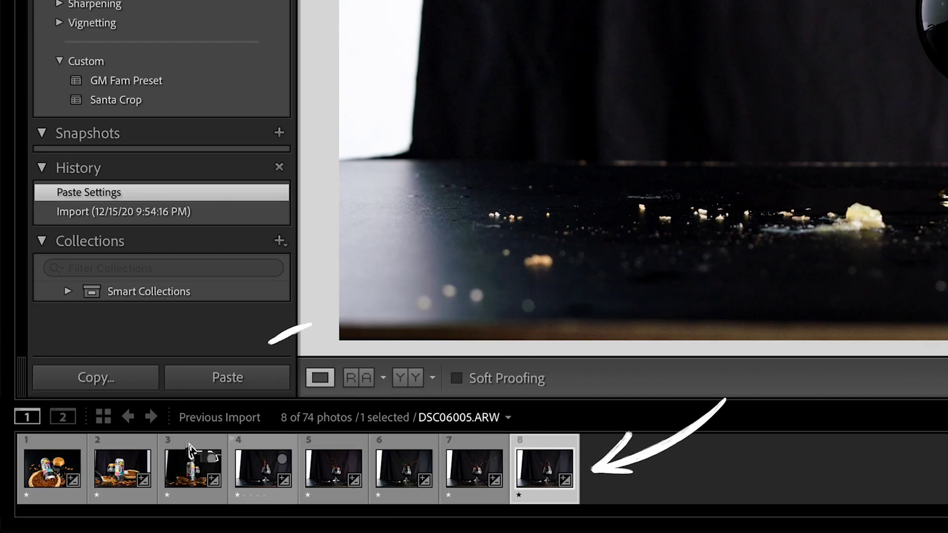
Add the can-and-pie shot (thumbnail 3) to the already selected dark tabletop photo.
{"action": "left_click", "coordinate": [189, 456], "text": "ctrl"}
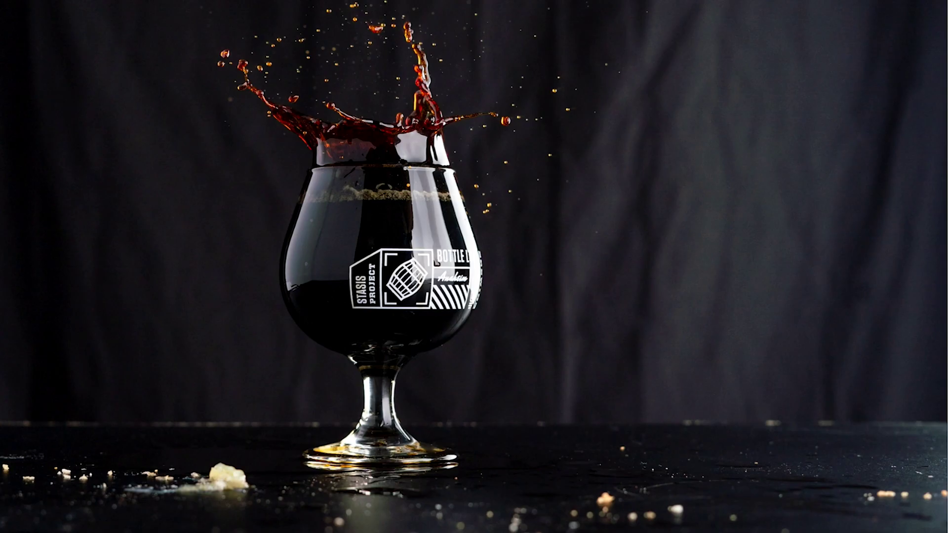
Send both selected photos to Photoshop as layers of a single document.
{"action": "right_click", "coordinate": [265, 90]}
{"action": "mouse_move", "coordinate": [387, 247]}
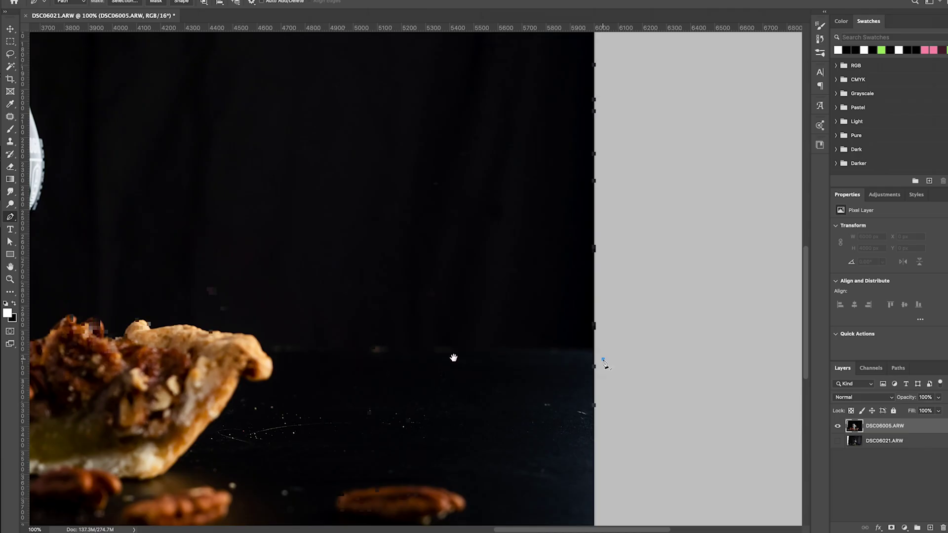
Turn the traced path around the can, pie slices and tabletop into a layer mask on DSC06005.
{"action": "key", "text": "ctrl+plus"}
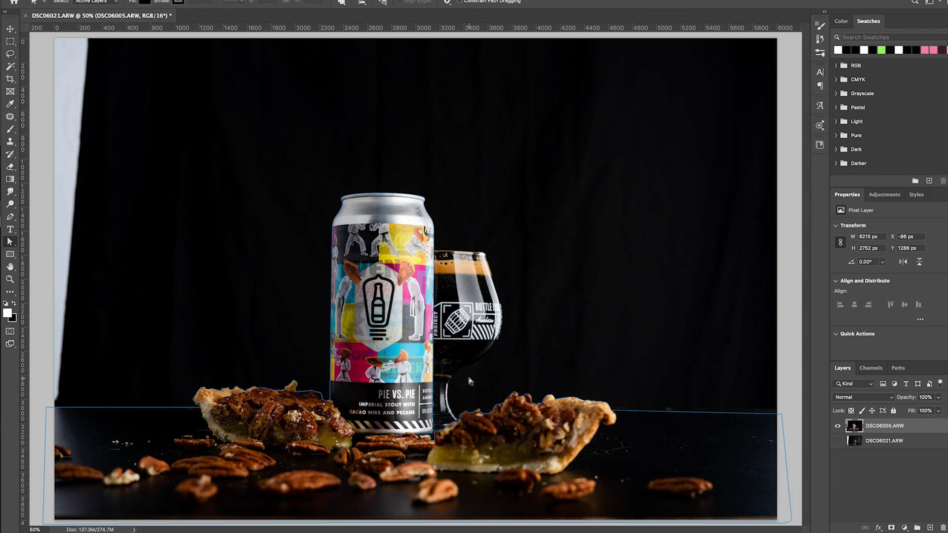
{"action": "right_click", "coordinate": [493, 389]}
{"action": "left_click", "coordinate": [524, 421]}
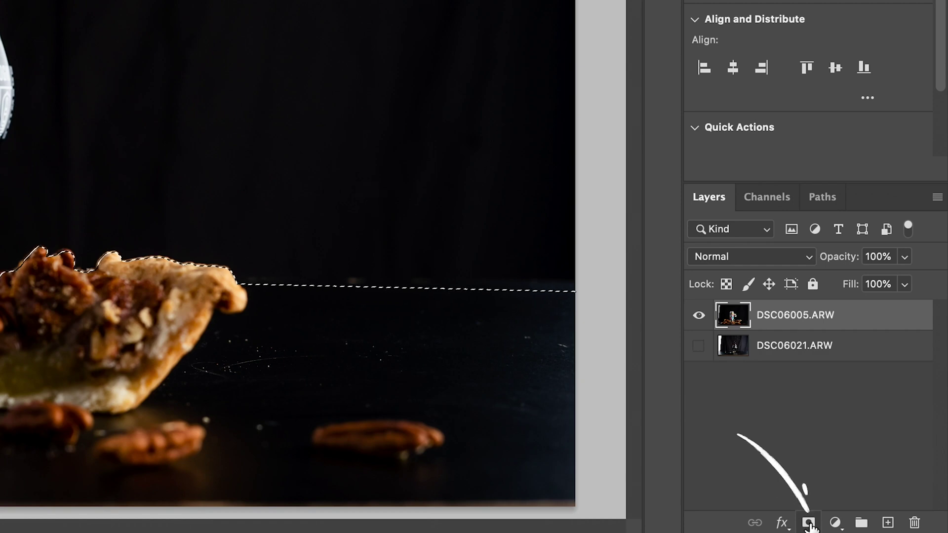
{"action": "left_click", "coordinate": [809, 522]}
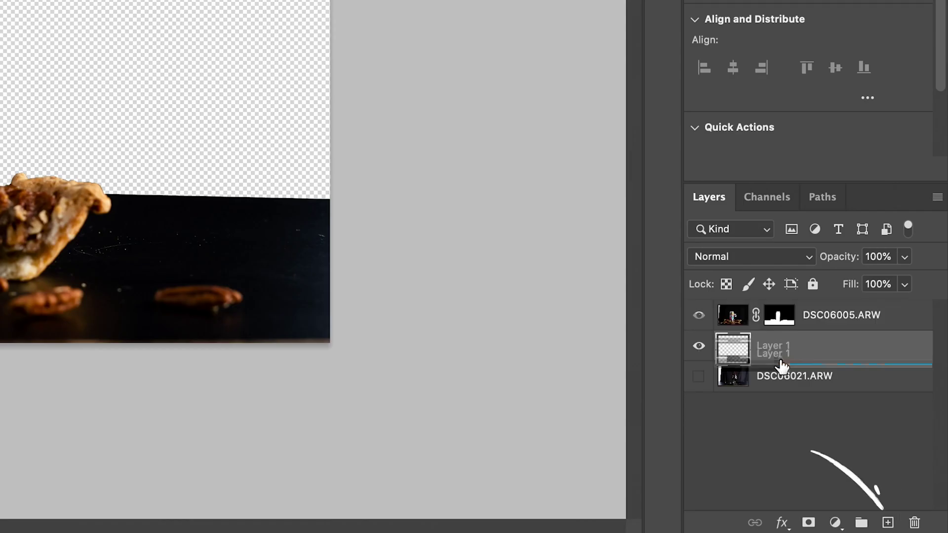
Move Layer 1 to the bottom of the stack and fill it with black.
{"action": "left_click_drag", "start_coordinate": [783, 364], "coordinate": [785, 390]}
{"action": "key", "text": "ctrl+BackSpace"}
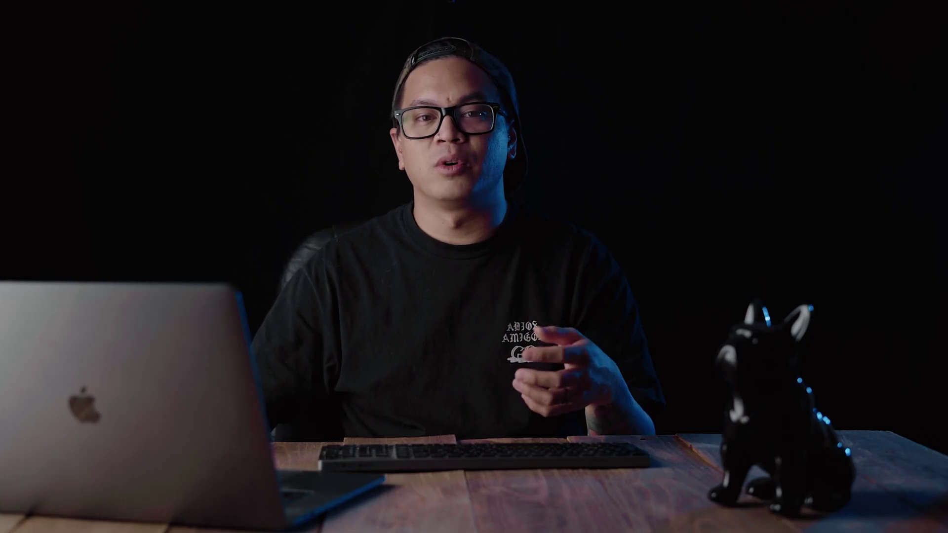
Disable the can layer's mask and drag the Difference-blended glass photo into alignment with it.
{"action": "right_click", "coordinate": [770, 317]}
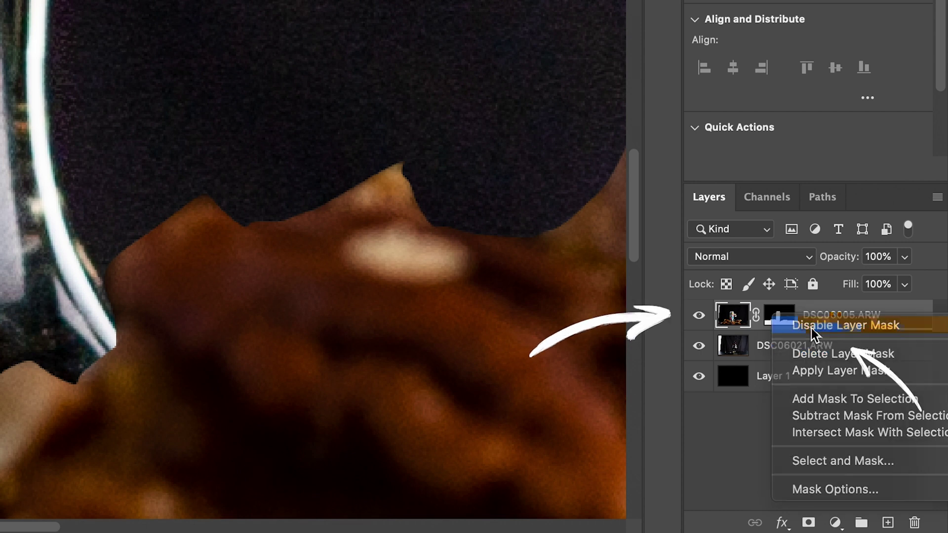
{"action": "left_click", "coordinate": [734, 257]}
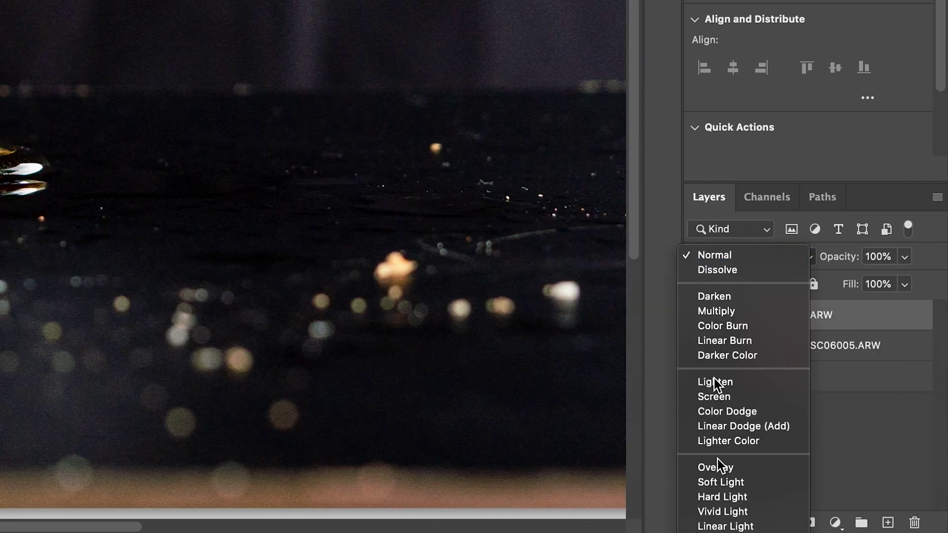
{"action": "scroll", "coordinate": [738, 468], "scroll_direction": "down", "scroll_amount": 3}
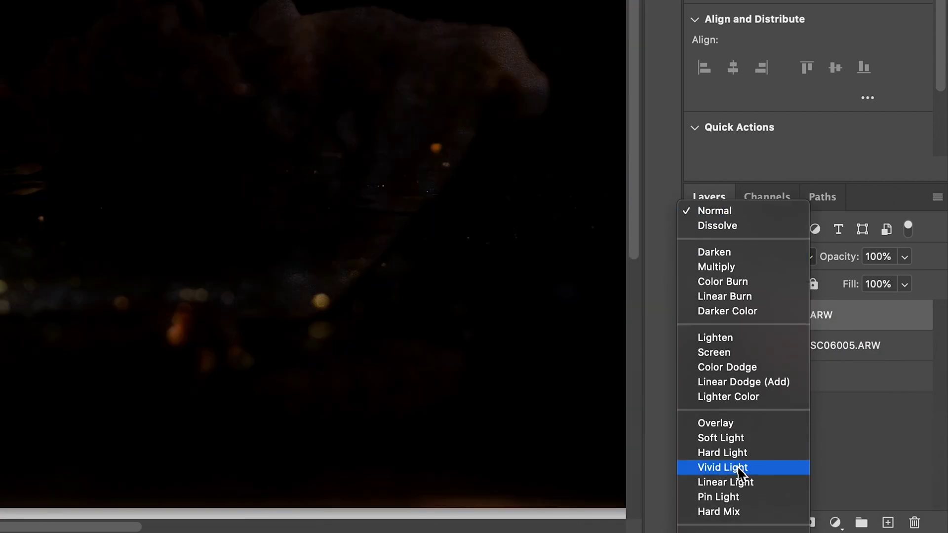
{"action": "scroll", "coordinate": [730, 498], "scroll_direction": "down", "scroll_amount": 2}
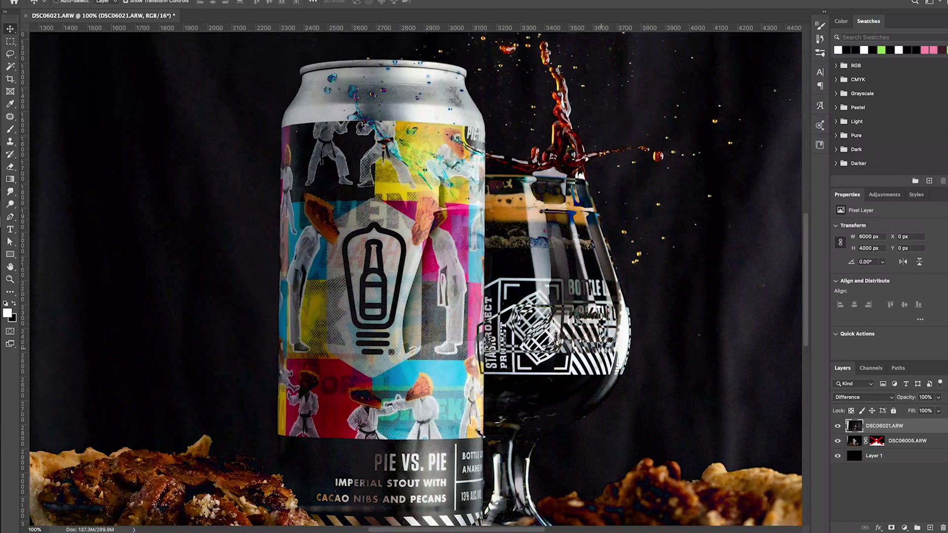
{"action": "left_click_drag", "start_coordinate": [422, 188], "coordinate": [490, 262]}
Nudge the glass layer left into alignment and set it back to Normal blending.
{"action": "left_click_drag", "start_coordinate": [582, 316], "coordinate": [572, 316]}
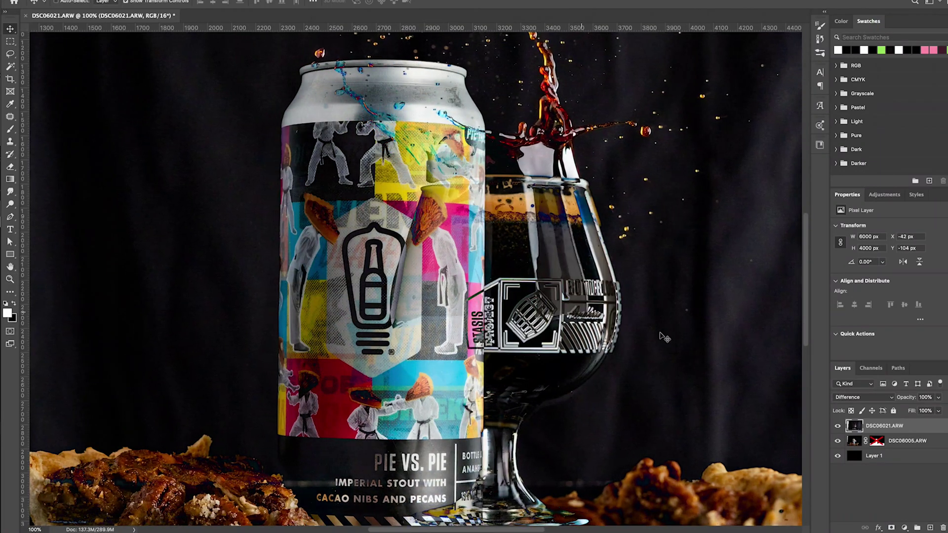
{"action": "left_click", "coordinate": [864, 397]}
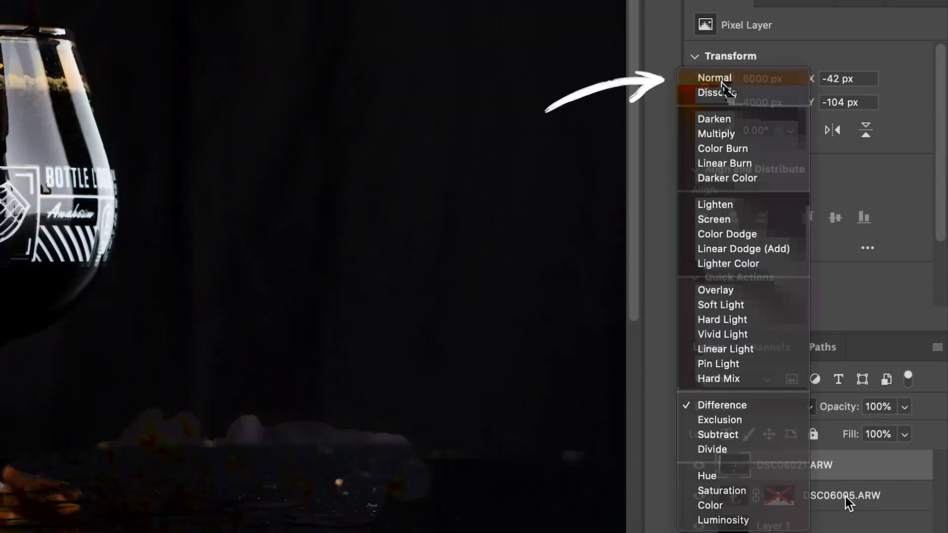
{"action": "left_click", "coordinate": [719, 81]}
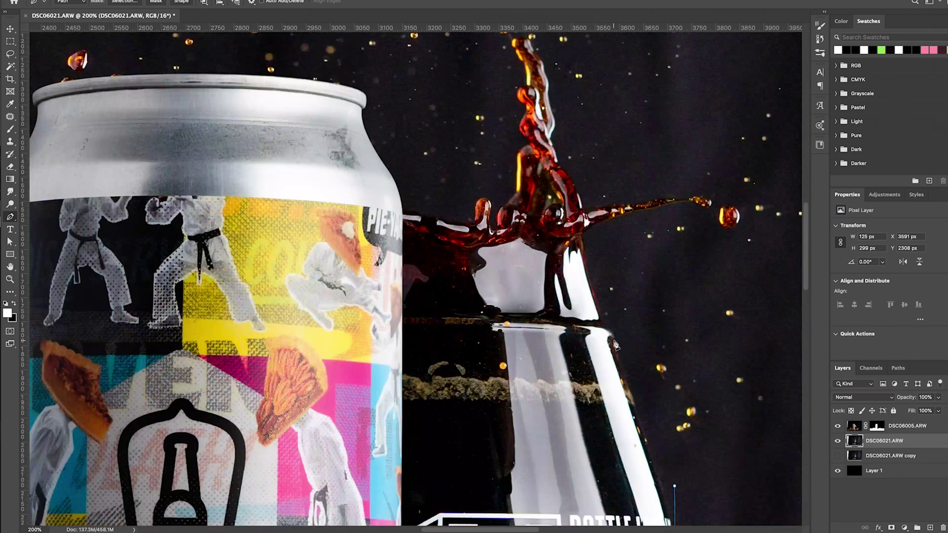
Convert the traced splash path to a selection and mask the glass layer to it.
{"action": "scroll", "coordinate": [586, 253], "scroll_direction": "up", "scroll_amount": 5}
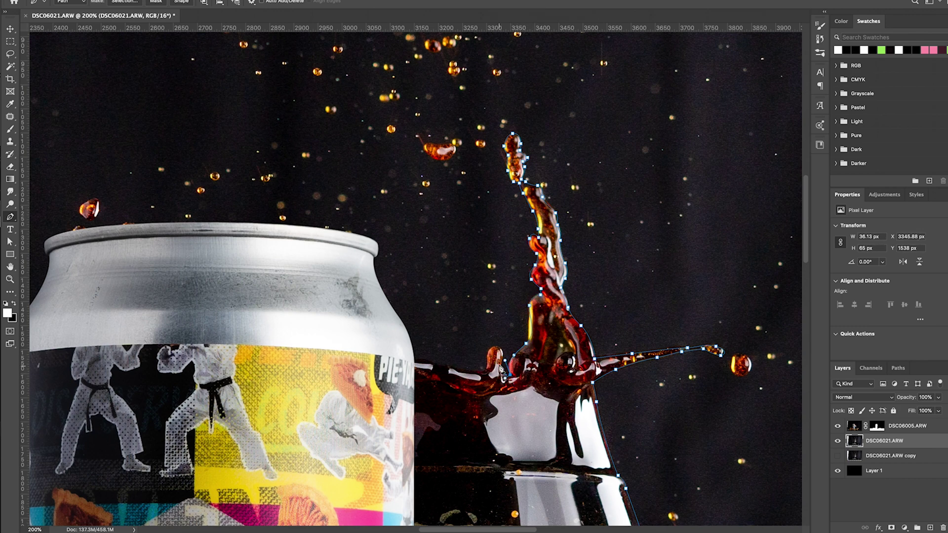
{"action": "left_click", "coordinate": [483, 376]}
{"action": "key", "text": "ctrl+minus"}
{"action": "key", "text": "ctrl+minus"}
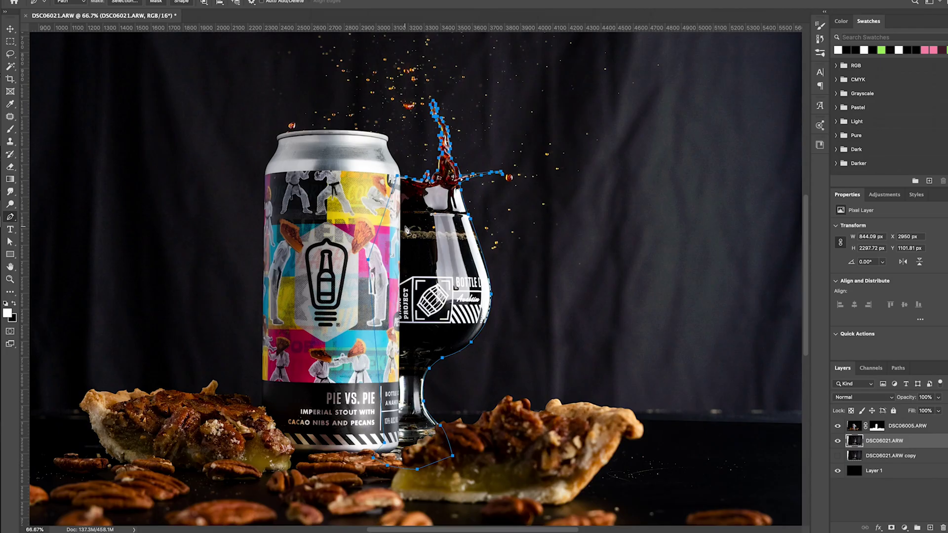
{"action": "right_click", "coordinate": [411, 220]}
{"action": "key", "text": "Escape"}
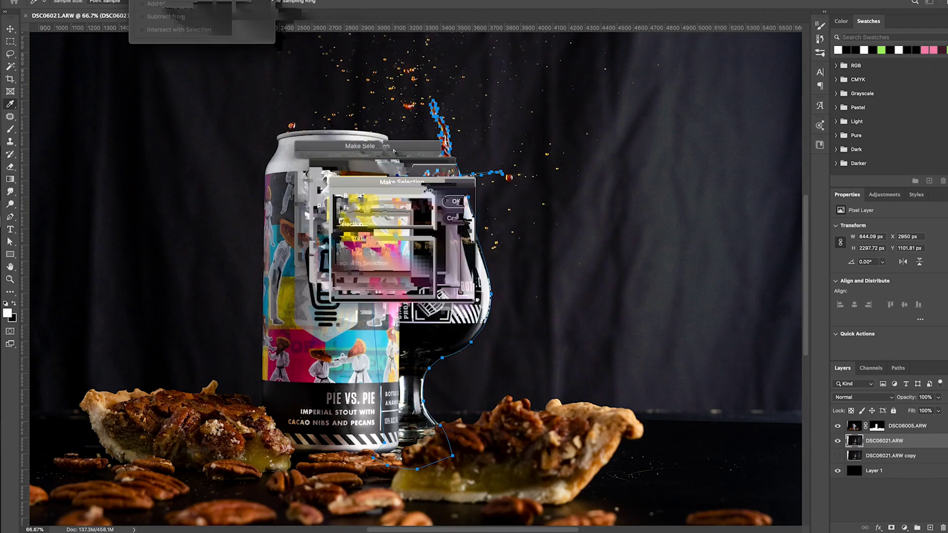
{"action": "left_click", "coordinate": [456, 205]}
{"action": "left_click", "coordinate": [459, 203]}
{"action": "left_click", "coordinate": [890, 527]}
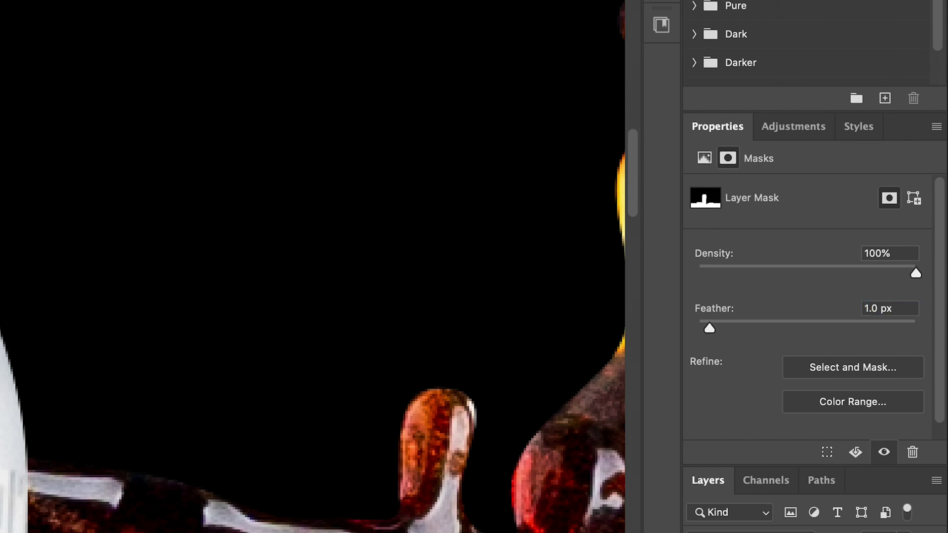
Duplicate the DSC06021 glass layer beneath itself and delete the copy's layer mask.
{"action": "left_click_drag", "start_coordinate": [163, 478], "coordinate": [0, 343]}
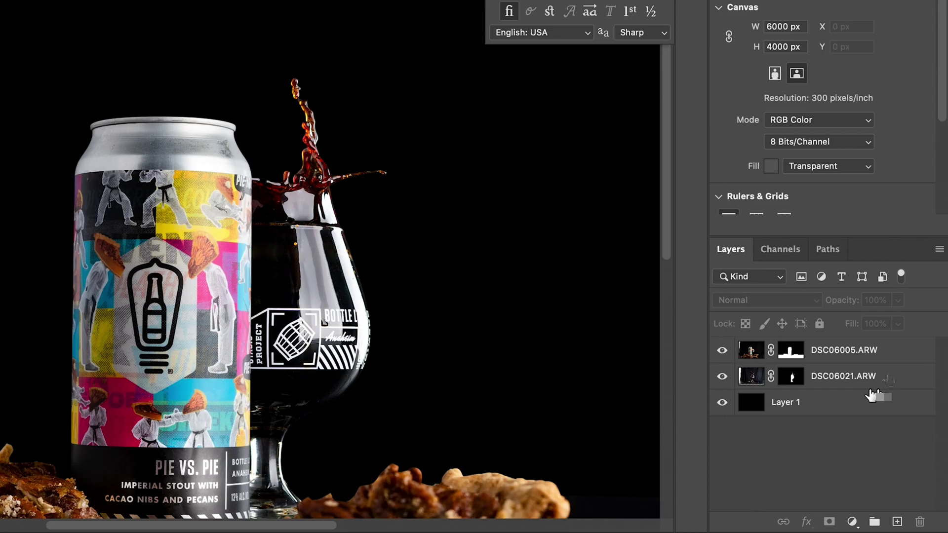
{"action": "left_click", "coordinate": [872, 383]}
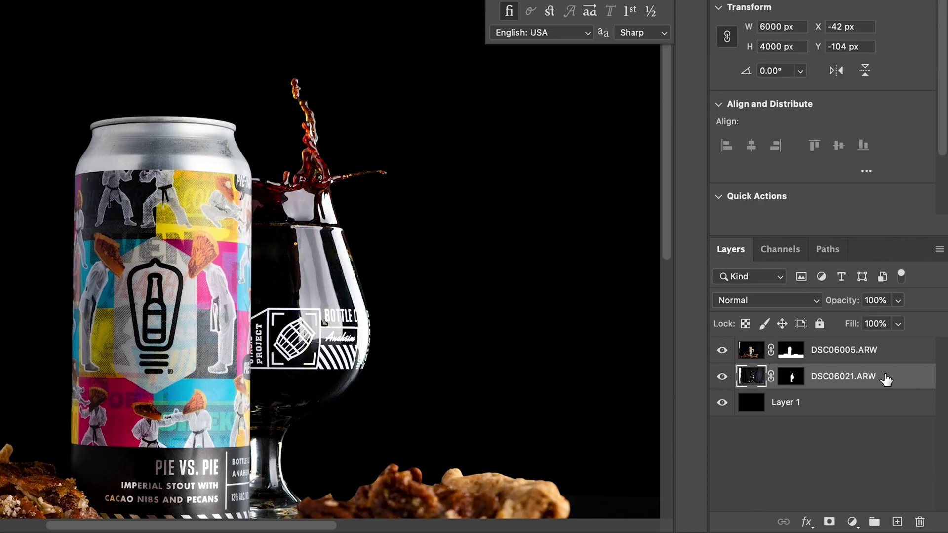
{"action": "left_click_drag", "start_coordinate": [886, 390], "coordinate": [845, 407]}
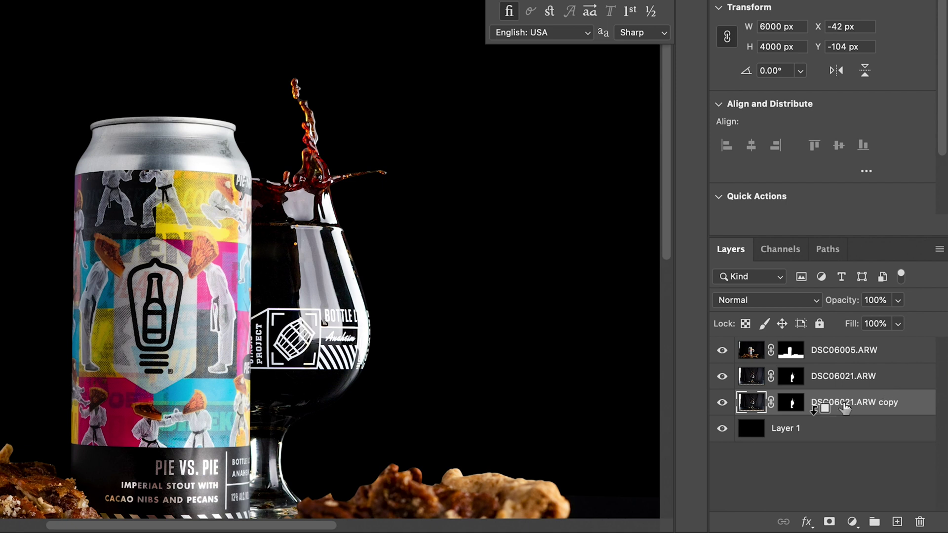
{"action": "right_click", "coordinate": [793, 412]}
{"action": "left_click", "coordinate": [812, 434]}
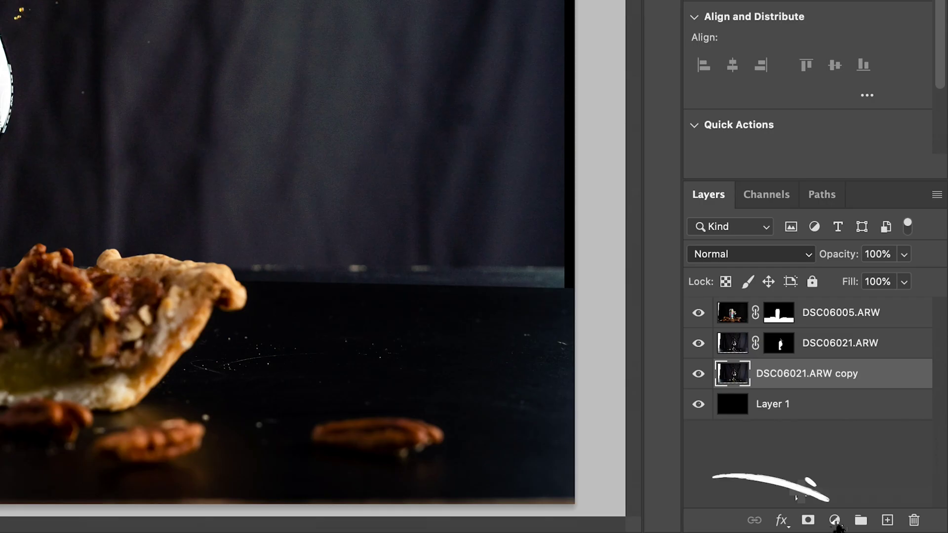
Clip a Levels adjustment to the glass copy, darkening it to black point 19 and midtones 0.72.
{"action": "left_click", "coordinate": [834, 520]}
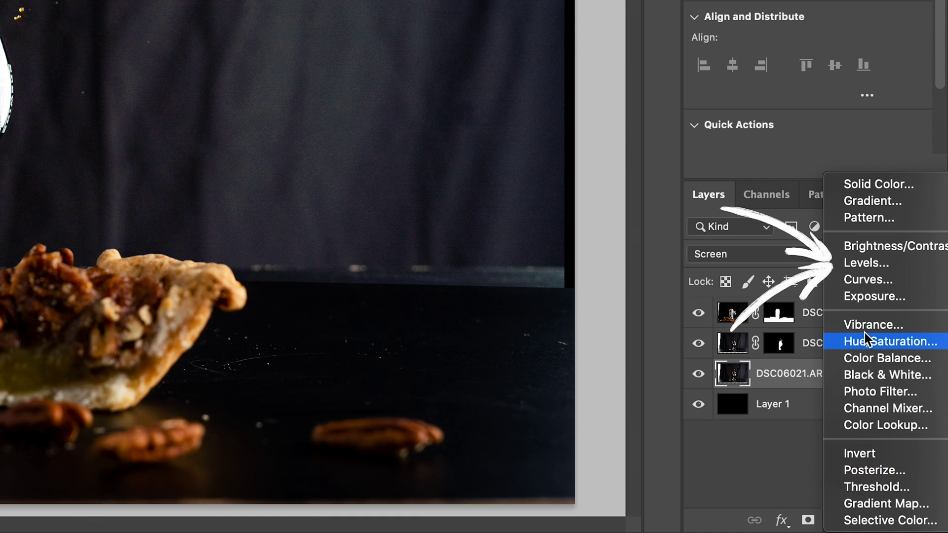
{"action": "left_click", "coordinate": [861, 264]}
{"action": "left_click", "coordinate": [822, 385], "text": "alt"}
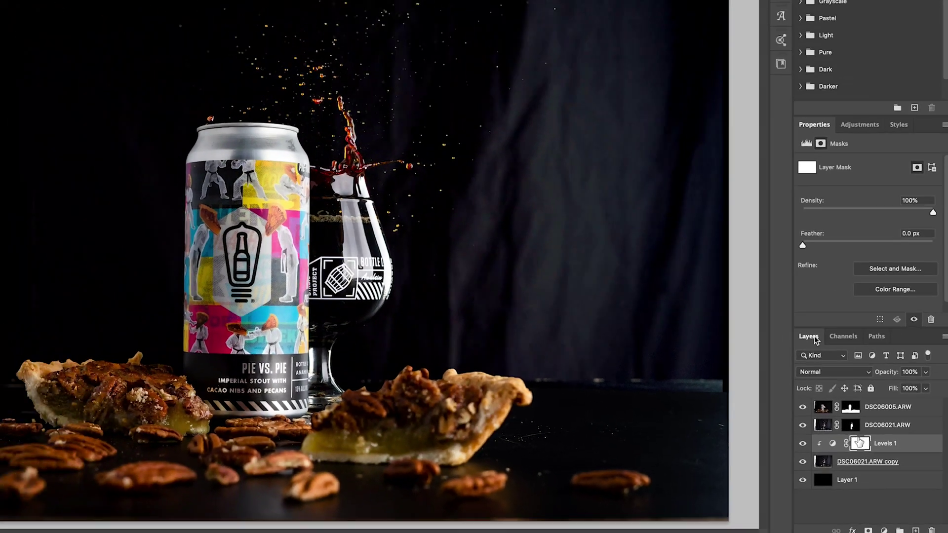
{"action": "left_click_drag", "start_coordinate": [735, 49], "coordinate": [737, 49]}
{"action": "mouse_move", "coordinate": [741, 336]}
{"action": "left_mouse_down"}
{"action": "mouse_move", "coordinate": [723, 335]}
{"action": "mouse_move", "coordinate": [742, 336]}
{"action": "left_mouse_up"}
{"action": "left_click_drag", "start_coordinate": [832, 336], "coordinate": [839, 336]}
{"action": "left_click_drag", "start_coordinate": [750, 338], "coordinate": [750, 338]}
{"action": "left_click_drag", "start_coordinate": [846, 336], "coordinate": [863, 338]}
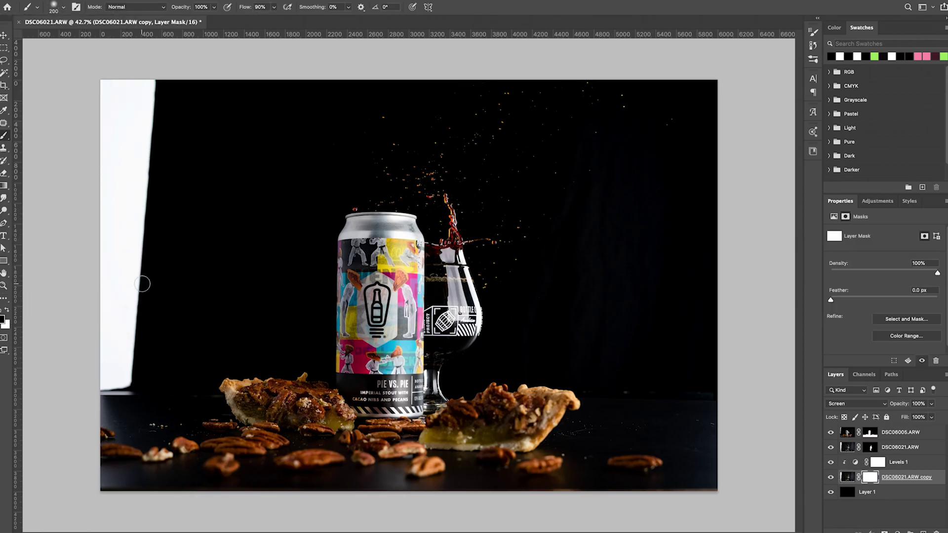
Paint out the white backdrop along the left edge of the glass copy.
{"action": "mouse_move", "coordinate": [141, 363]}
{"action": "left_mouse_down"}
{"action": "mouse_move", "coordinate": [118, 207]}
{"action": "mouse_move", "coordinate": [126, 158]}
{"action": "left_mouse_up"}
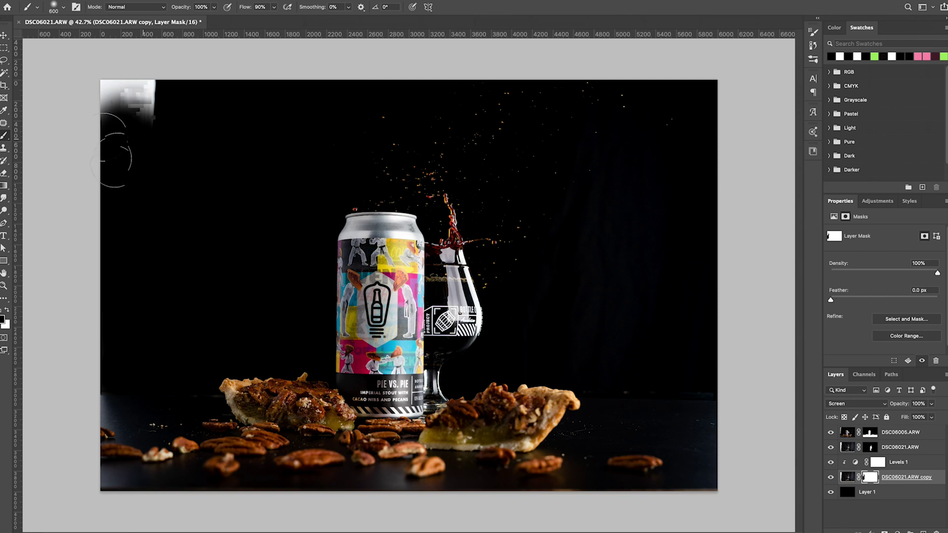
{"action": "scroll", "coordinate": [599, 238], "scroll_direction": "up", "scroll_amount": 4}
{"action": "scroll", "coordinate": [600, 238], "scroll_direction": "up", "scroll_amount": 3}
{"action": "scroll", "coordinate": [599, 238], "scroll_direction": "right", "scroll_amount": 3}
{"action": "scroll", "coordinate": [575, 376], "scroll_direction": "down", "scroll_amount": 4}
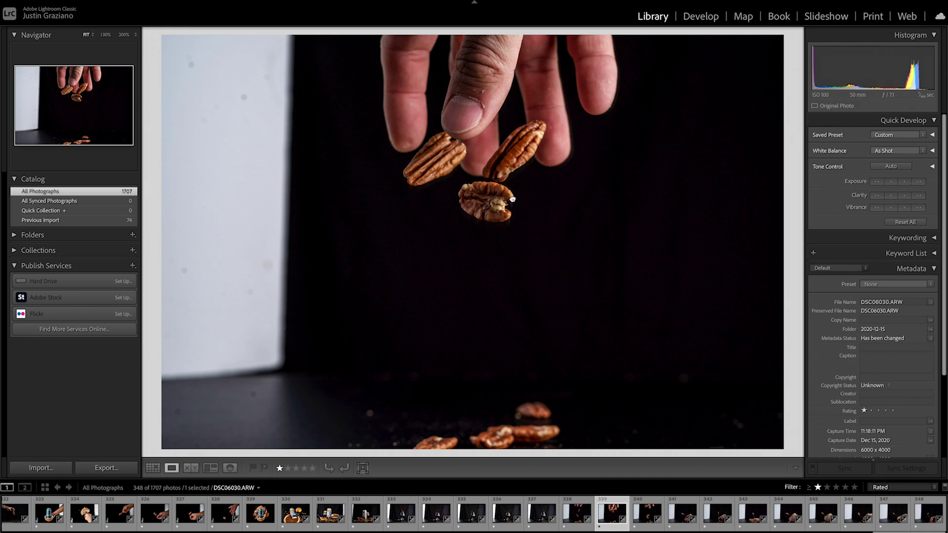
Move to the hand-dropping-pecans photo DSC06031 and open it in Photoshop 2021 for editing.
{"action": "key", "text": "Right"}
{"action": "key", "text": "Right"}
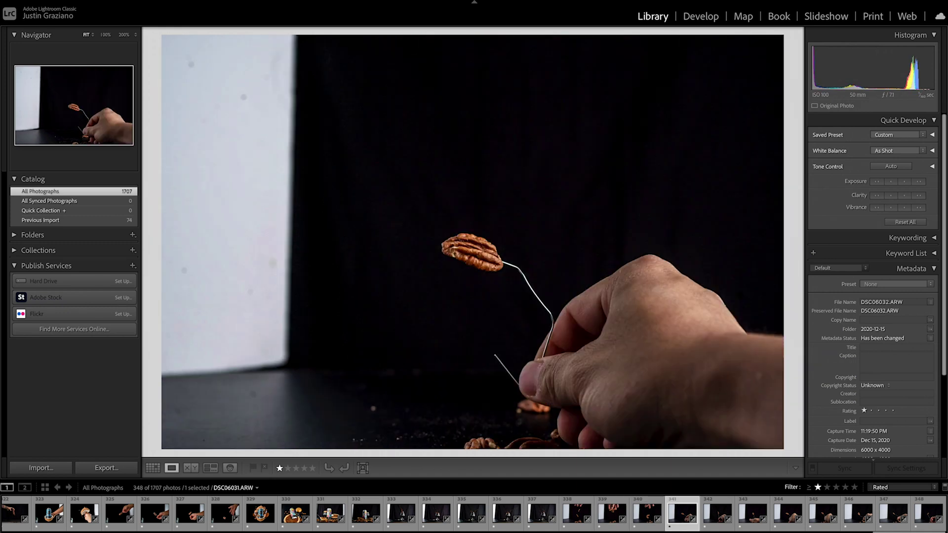
{"action": "key", "text": "Right"}
{"action": "key", "text": "Right"}
{"action": "key", "text": "Right"}
{"action": "key", "text": "Right"}
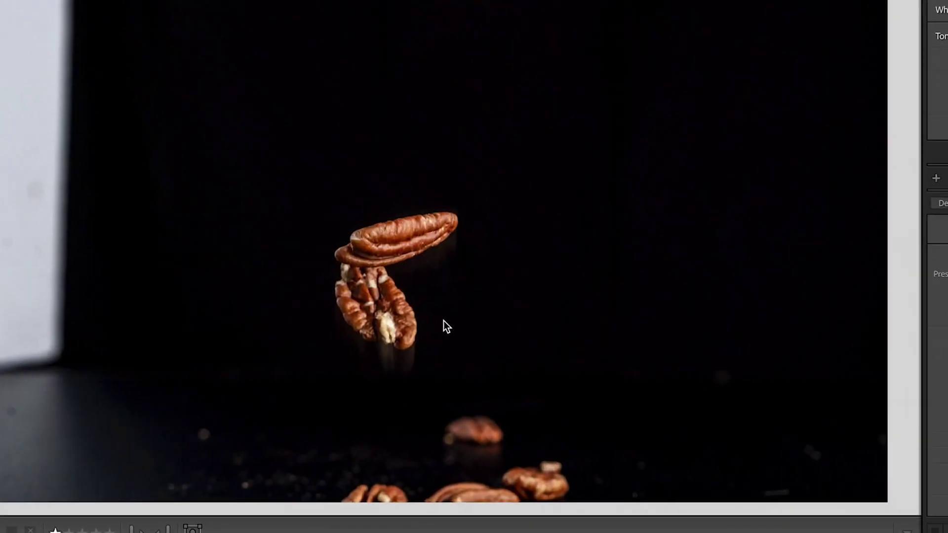
{"action": "right_click", "coordinate": [429, 286]}
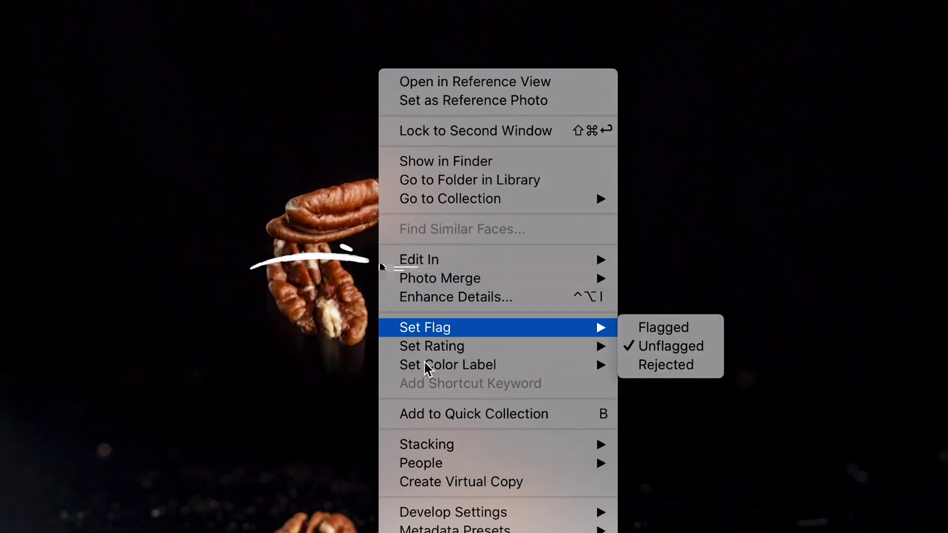
{"action": "mouse_move", "coordinate": [451, 269]}
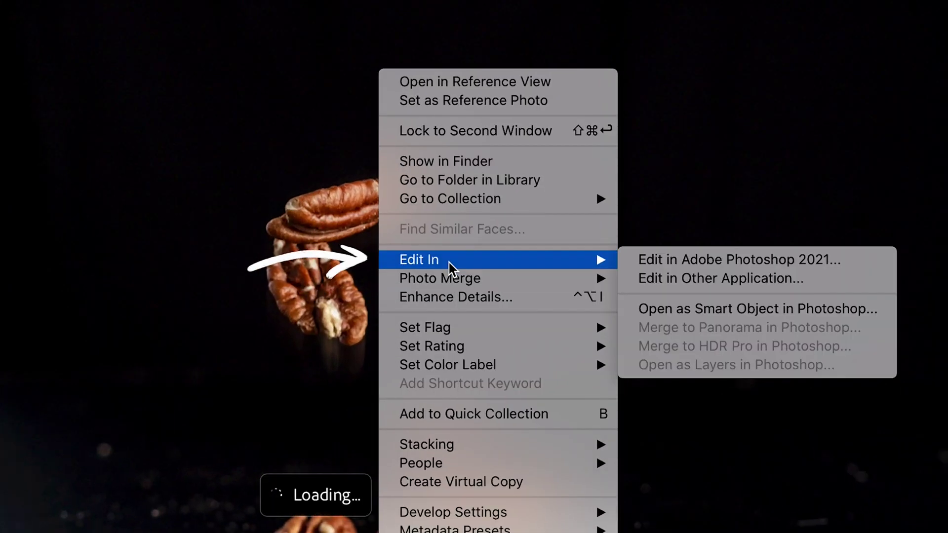
{"action": "left_click", "coordinate": [724, 265]}
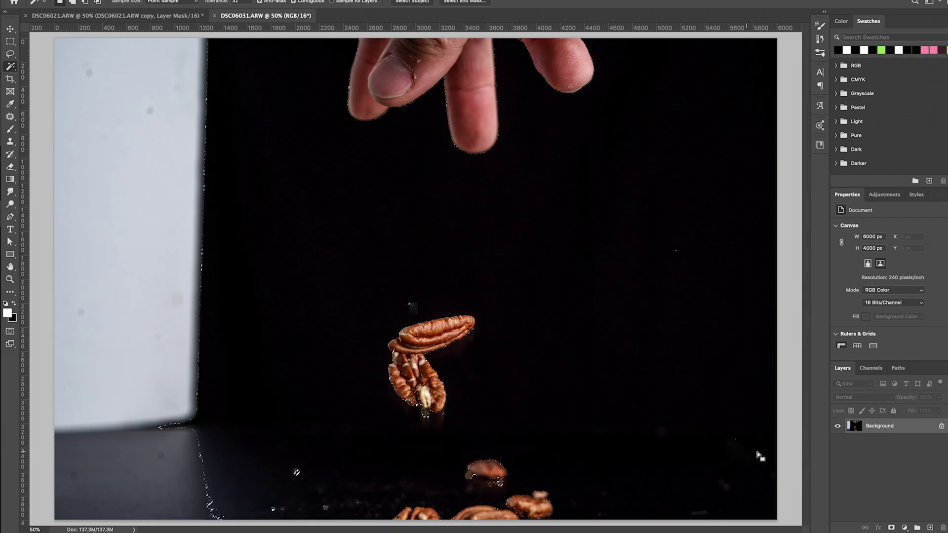
Add a layer mask from the selection, zoom onto the stacked pecans and show the mask overlay.
{"action": "left_click", "coordinate": [892, 527]}
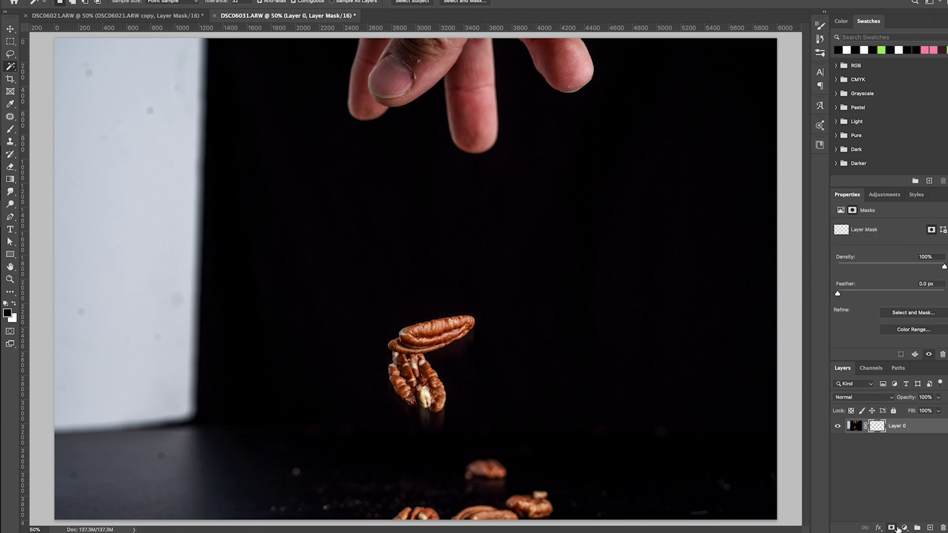
{"action": "key", "text": "z"}
{"action": "left_click", "coordinate": [423, 332]}
{"action": "key", "text": "x"}
{"action": "key", "text": "backslash"}
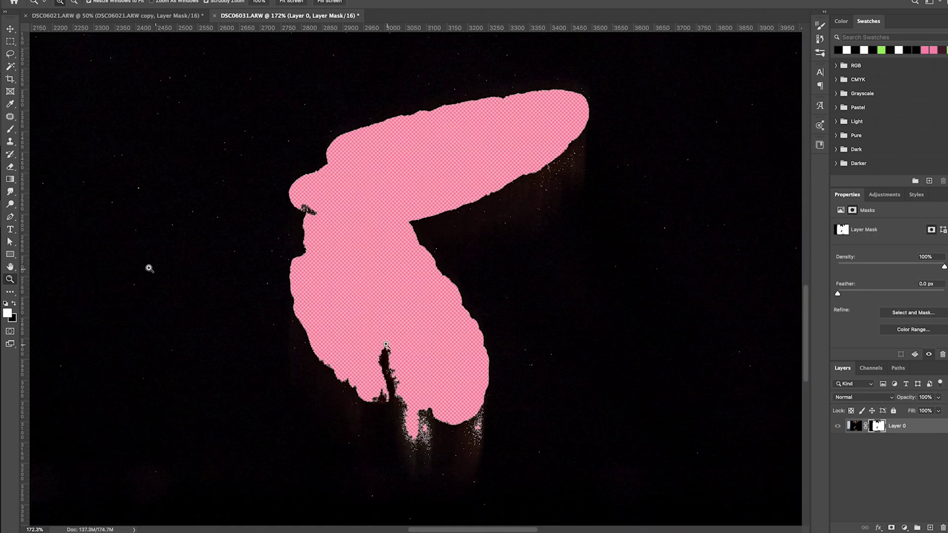
Clean up the mask below the pecans with a 67 px brush, then invert the mask.
{"action": "key", "text": "b"}
{"action": "left_click", "coordinate": [62, 2]}
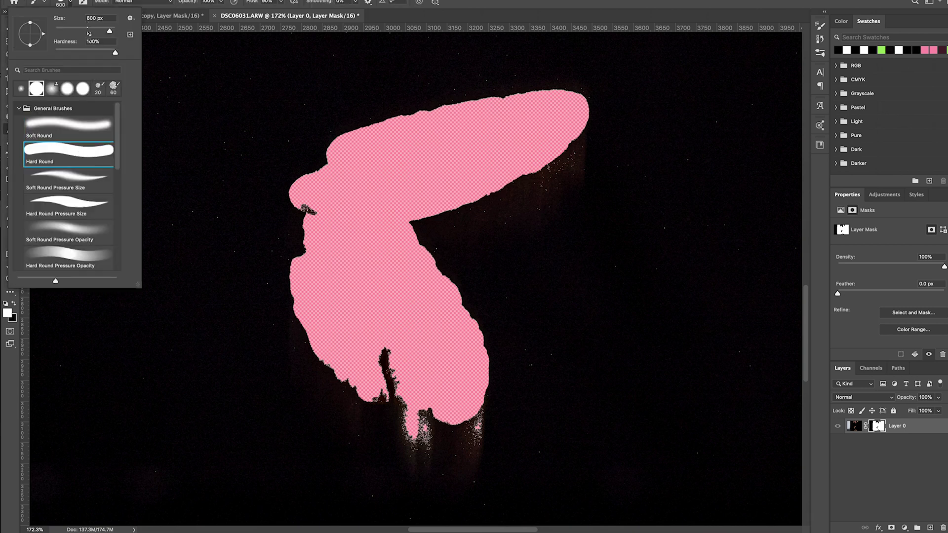
{"action": "left_click_drag", "start_coordinate": [79, 33], "coordinate": [58, 32]}
{"action": "left_click", "coordinate": [379, 348]}
{"action": "left_click_drag", "start_coordinate": [379, 348], "coordinate": [390, 395]}
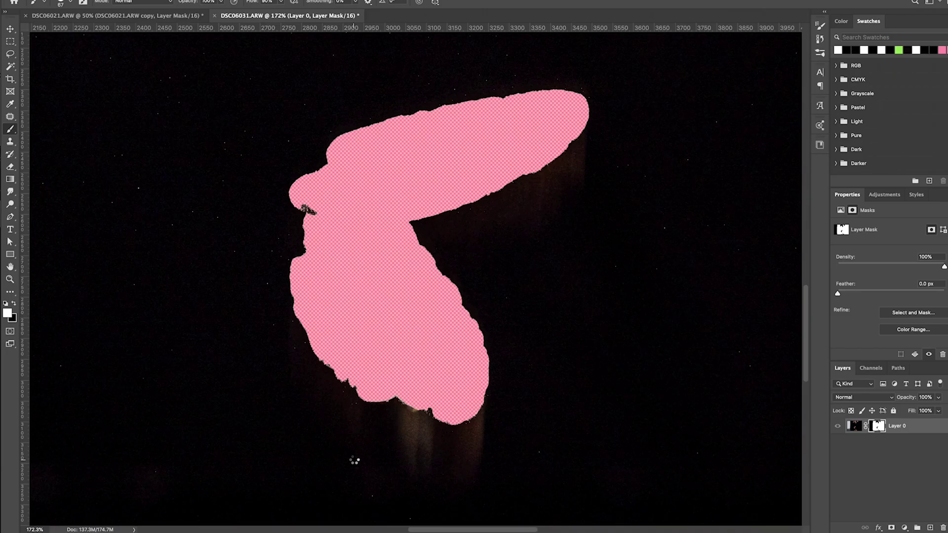
{"action": "key", "text": "ctrl+i"}
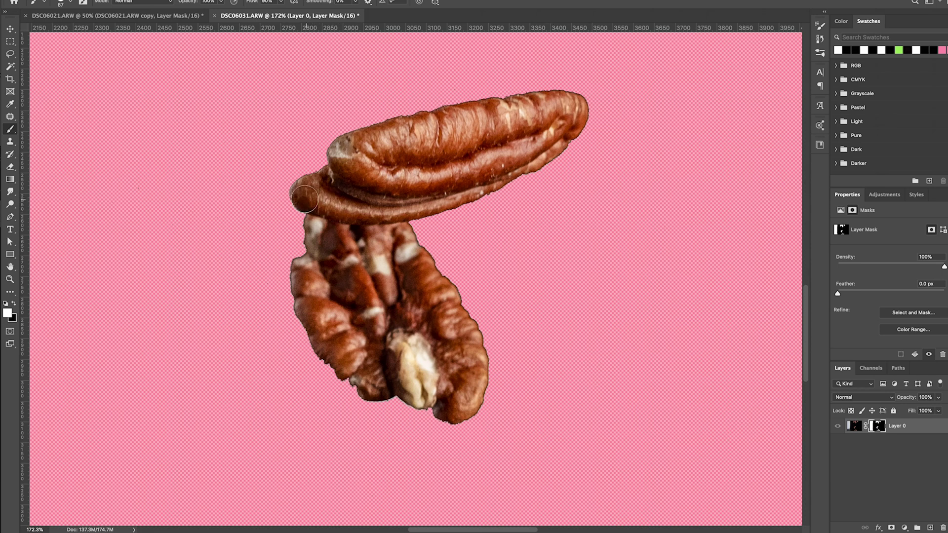
Feather the pecan's mask by 1 px and apply the layer mask permanently.
{"action": "left_click_drag", "start_coordinate": [921, 284], "coordinate": [908, 284]}
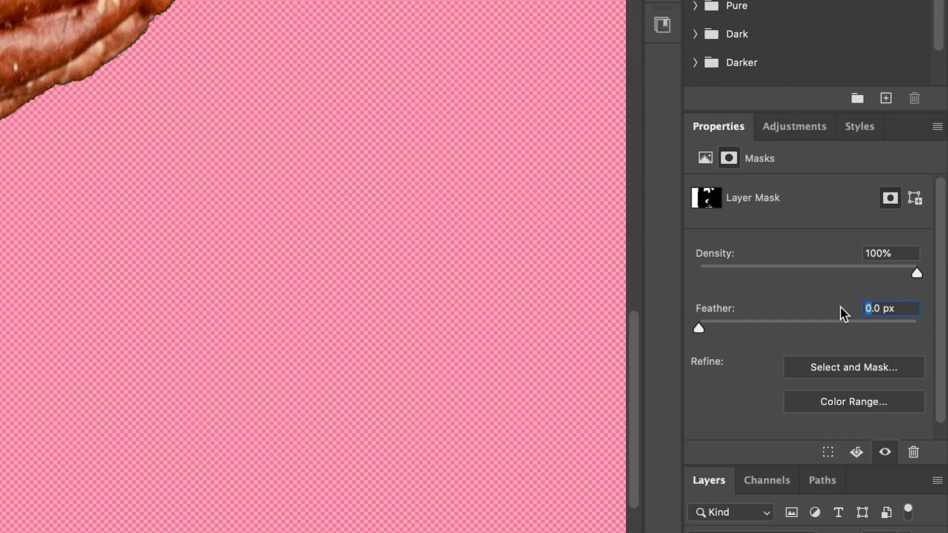
{"action": "type", "text": "1"}
{"action": "right_click", "coordinate": [863, 410]}
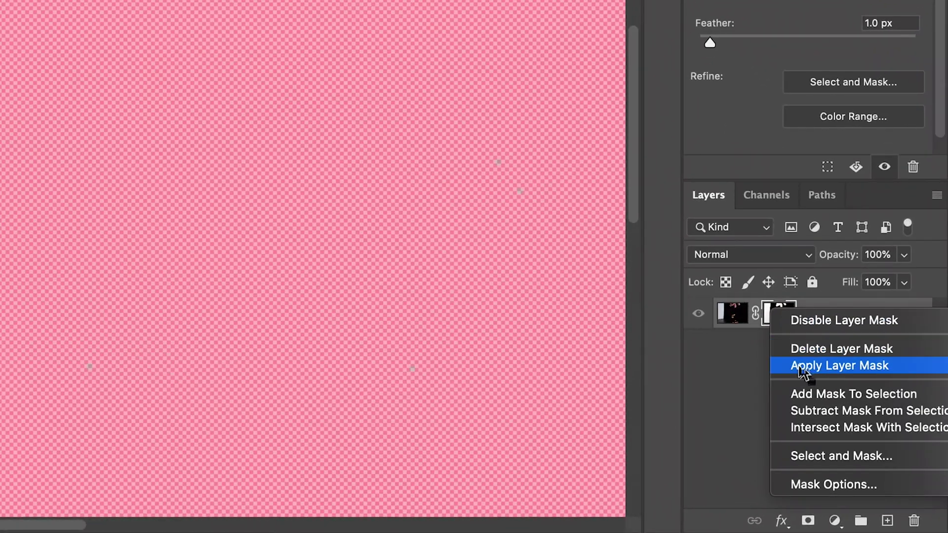
{"action": "left_click", "coordinate": [846, 414]}
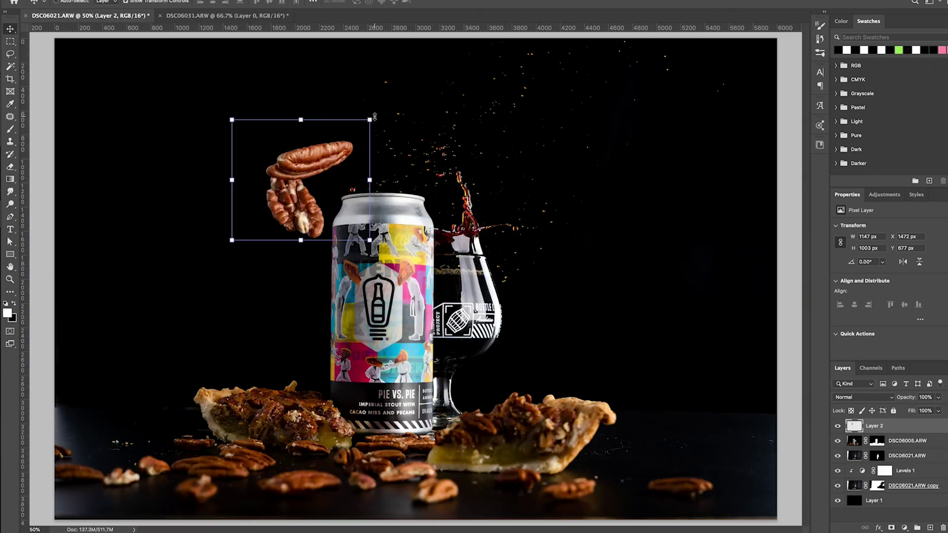
Shrink the pasted pecan, tilt it about -23.6° and place it above the can's top left.
{"action": "left_click_drag", "start_coordinate": [373, 121], "coordinate": [348, 157]}
{"action": "left_click_drag", "start_coordinate": [306, 182], "coordinate": [323, 197]}
{"action": "left_click_drag", "start_coordinate": [368, 168], "coordinate": [354, 145]}
{"action": "key", "text": "ctrl+="}
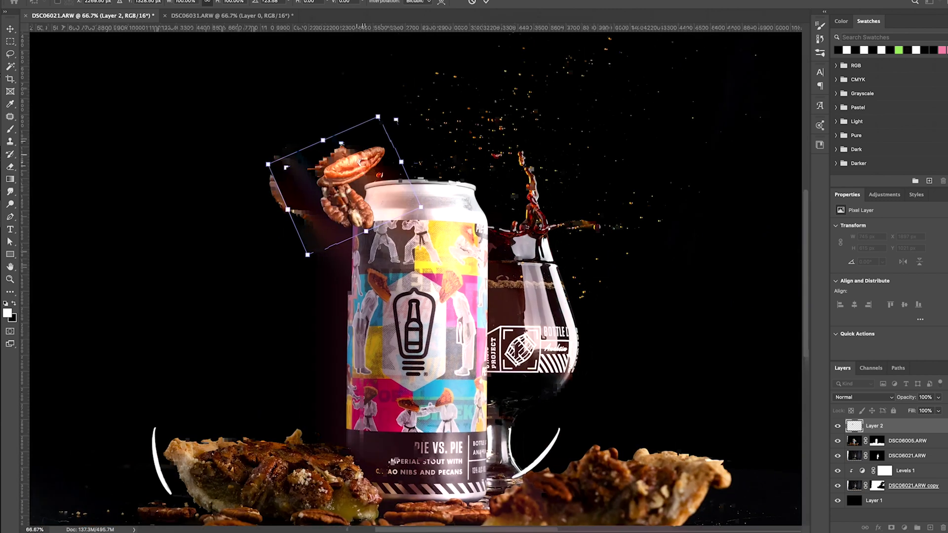
{"action": "key", "text": "Return"}
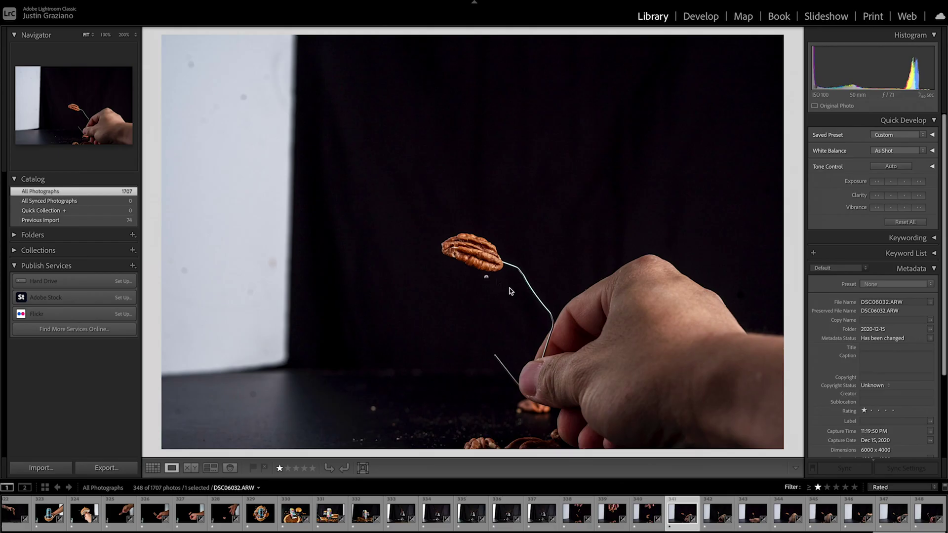
Send the next pecan photo from Lightroom to Photoshop for editing.
{"action": "right_click", "coordinate": [486, 281]}
{"action": "mouse_move", "coordinate": [568, 315]}
{"action": "left_click", "coordinate": [632, 319]}
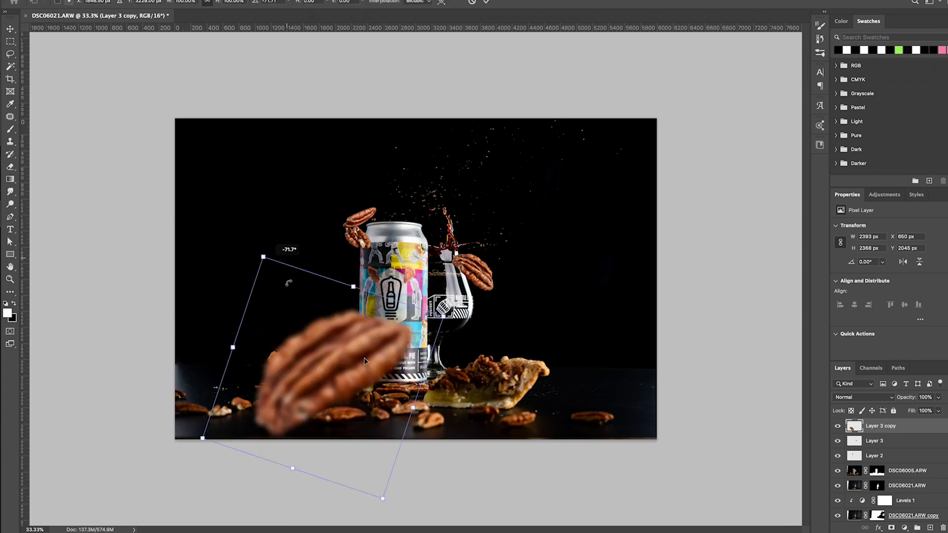
Move the blurred pecan to the lower right, then rotate the new pecan about 49°.
{"action": "left_click_drag", "start_coordinate": [363, 357], "coordinate": [533, 420]}
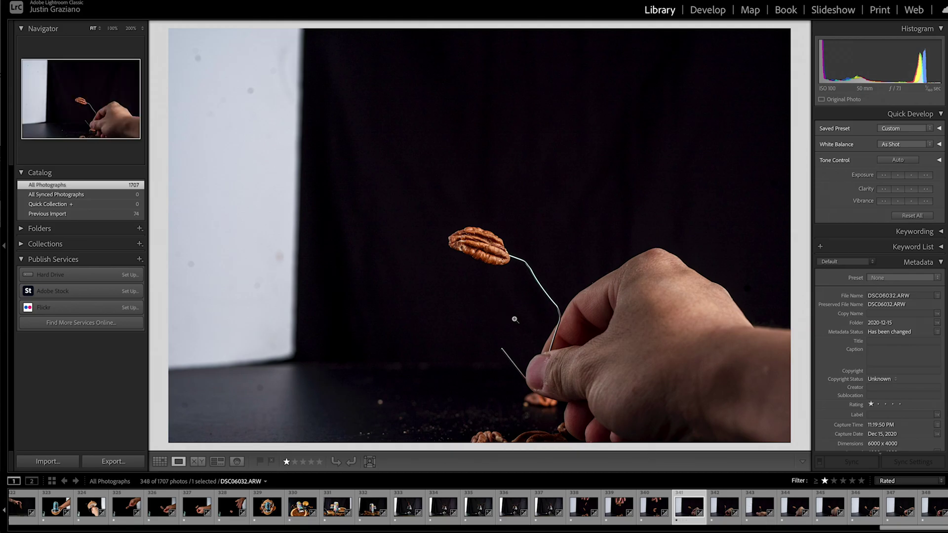
{"action": "key", "text": "Right"}
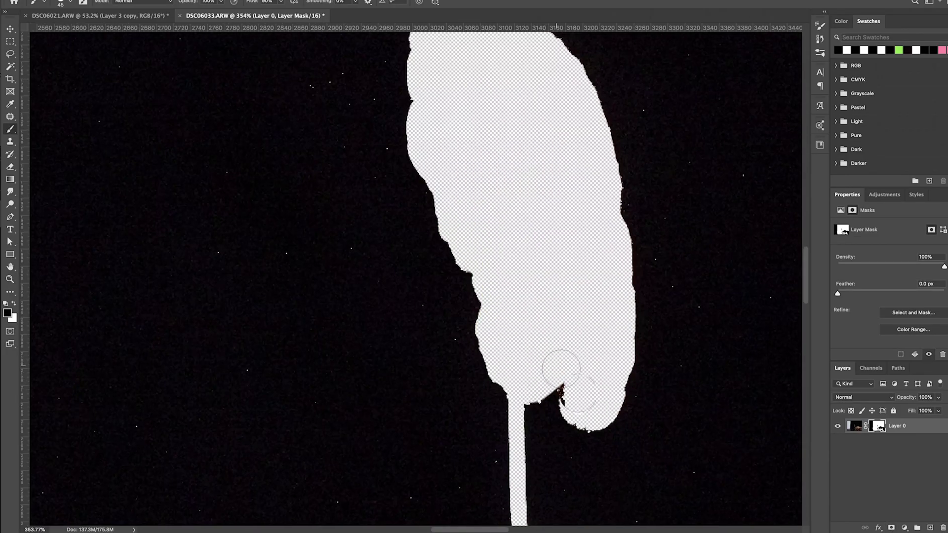
{"action": "key", "text": "x"}
{"action": "key", "text": "ctrl+1"}
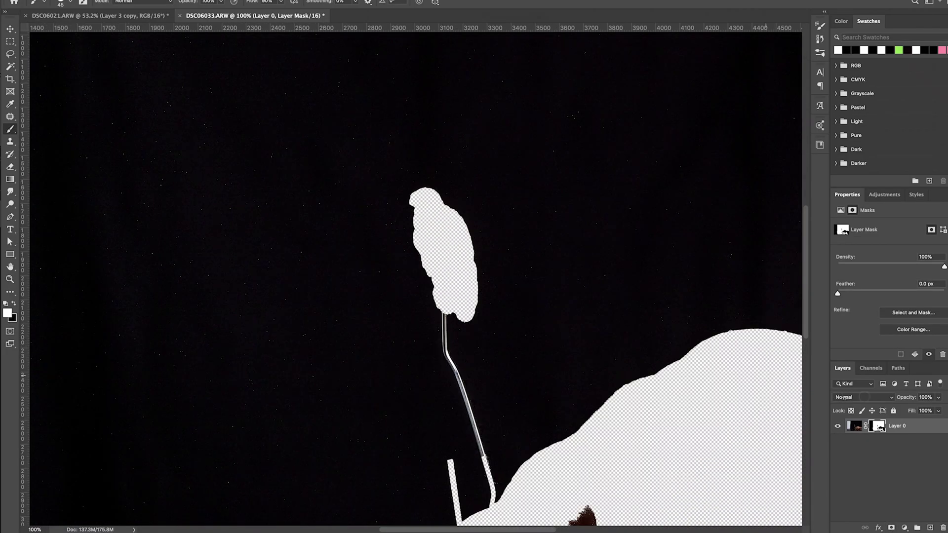
{"action": "left_click", "coordinate": [854, 425]}
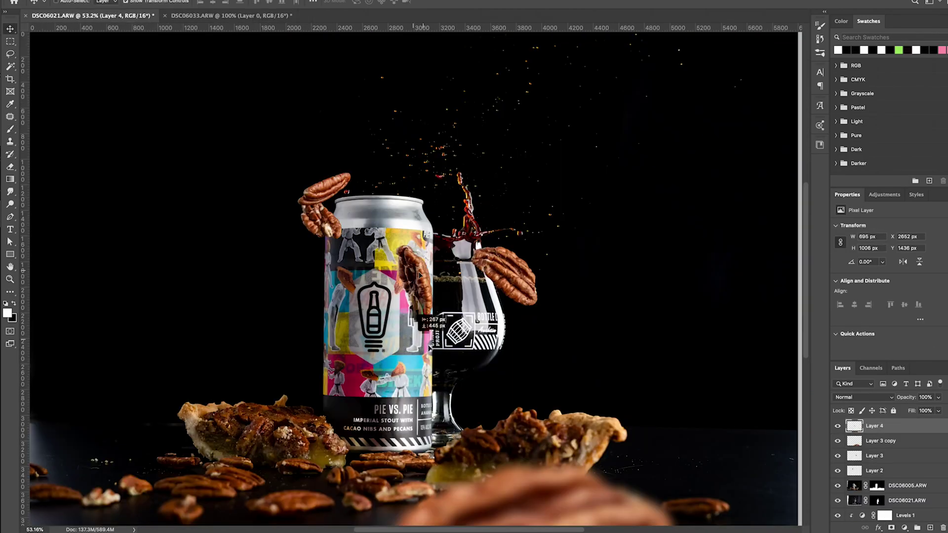
{"action": "left_click_drag", "start_coordinate": [320, 296], "coordinate": [312, 323]}
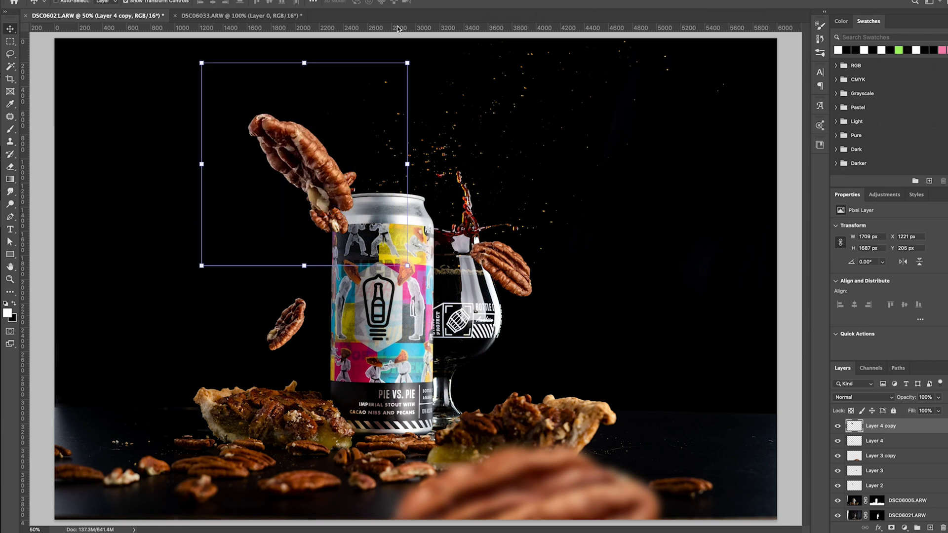
Place an enlarged, blurred pecan copy at upper right and select Layer 3 copy to resize.
{"action": "left_click_drag", "start_coordinate": [427, 163], "coordinate": [666, 194]}
{"action": "key", "text": "m"}
{"action": "scroll", "coordinate": [425, 207], "scroll_direction": "up", "scroll_amount": 5}
{"action": "left_click", "coordinate": [876, 471]}
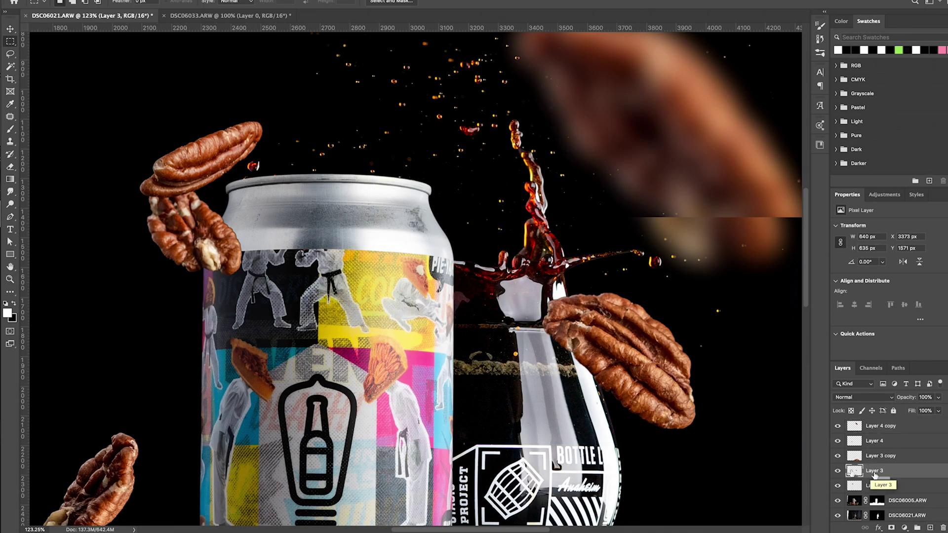
{"action": "left_click", "coordinate": [880, 456]}
{"action": "key", "text": "ctrl+minus"}
{"action": "key", "text": "ctrl+minus"}
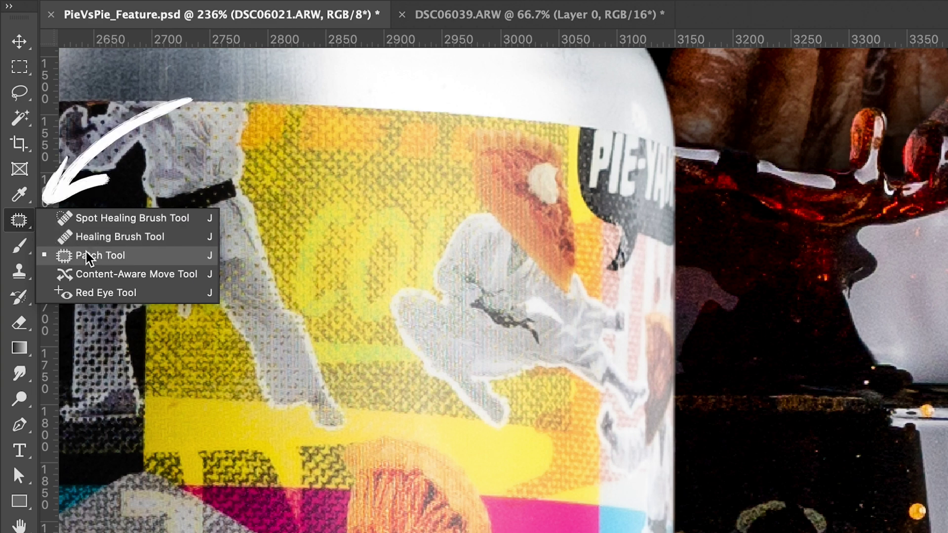
Patch out the blemishes on the glass and near the can's label with clean nearby areas.
{"action": "left_click", "coordinate": [99, 255]}
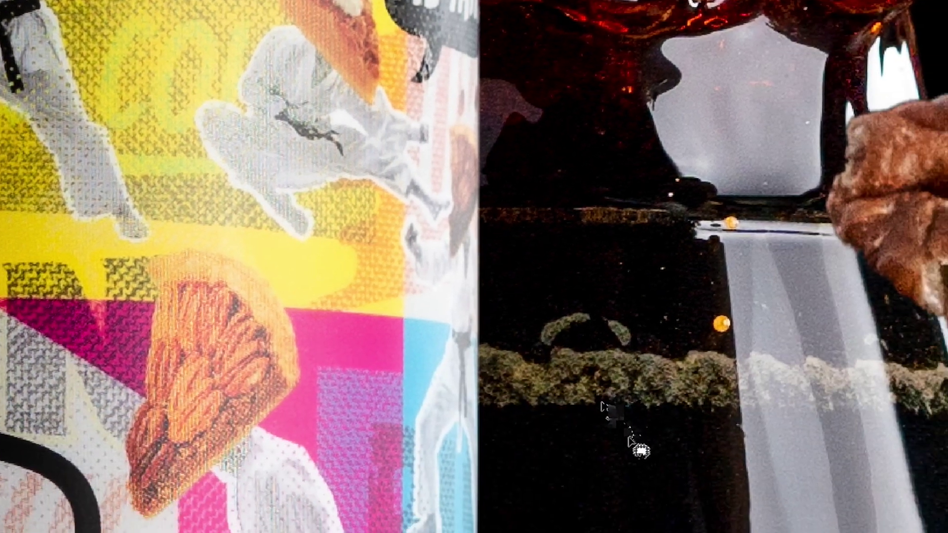
{"action": "mouse_move", "coordinate": [637, 445]}
{"action": "left_mouse_down"}
{"action": "mouse_move", "coordinate": [479, 402]}
{"action": "mouse_move", "coordinate": [637, 441]}
{"action": "left_mouse_up"}
{"action": "left_click_drag", "start_coordinate": [572, 395], "coordinate": [596, 501]}
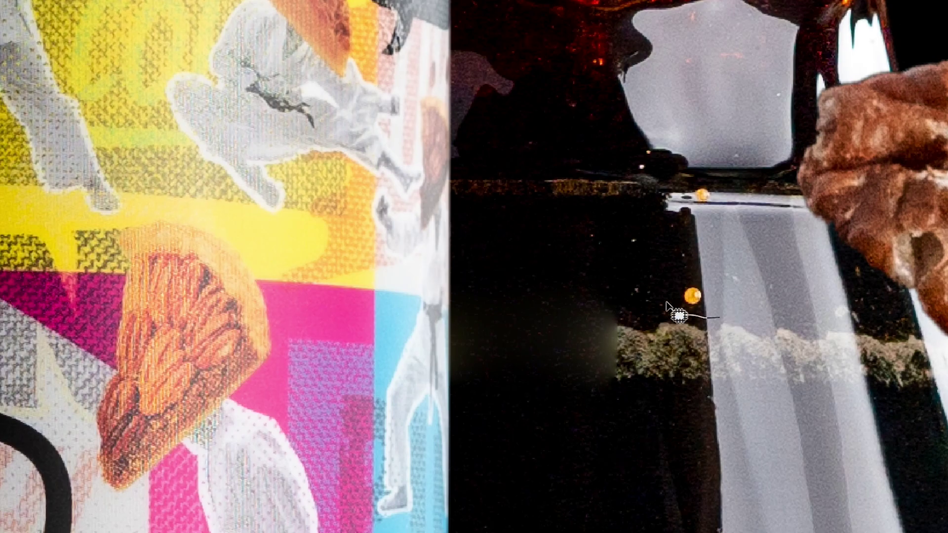
{"action": "left_click_drag", "start_coordinate": [734, 388], "coordinate": [738, 481]}
{"action": "key", "text": "ctrl+d"}
{"action": "mouse_move", "coordinate": [838, 324]}
{"action": "left_mouse_down"}
{"action": "mouse_move", "coordinate": [829, 374]}
{"action": "mouse_move", "coordinate": [783, 327]}
{"action": "left_mouse_up"}
{"action": "key", "text": "ctrl+d"}
{"action": "left_click_drag", "start_coordinate": [773, 393], "coordinate": [815, 406]}
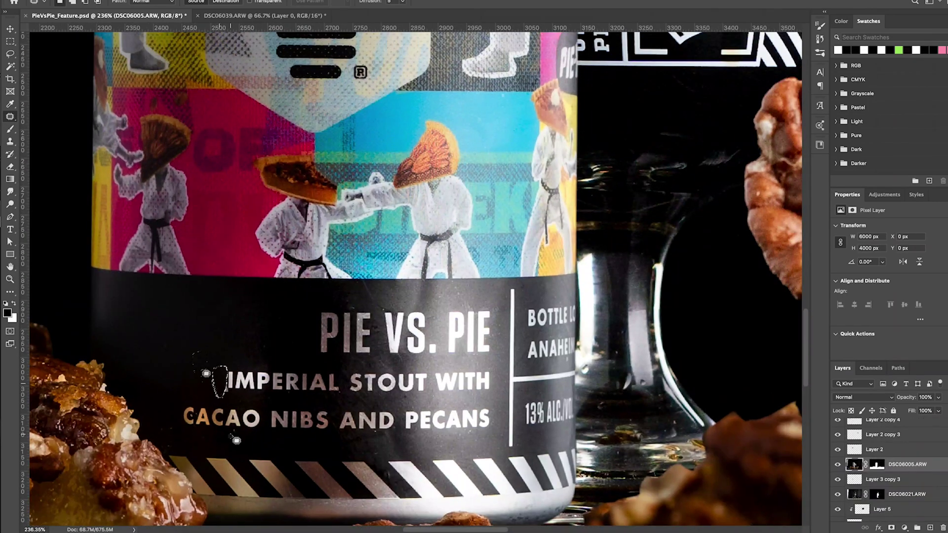
{"action": "left_click_drag", "start_coordinate": [472, 433], "coordinate": [513, 349]}
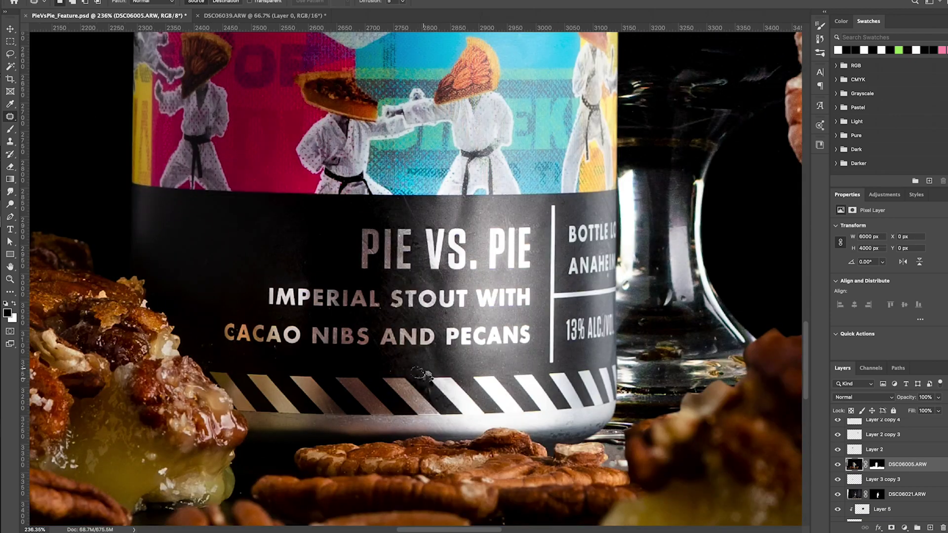
{"action": "scroll", "coordinate": [281, 354], "scroll_direction": "up", "scroll_amount": 5}
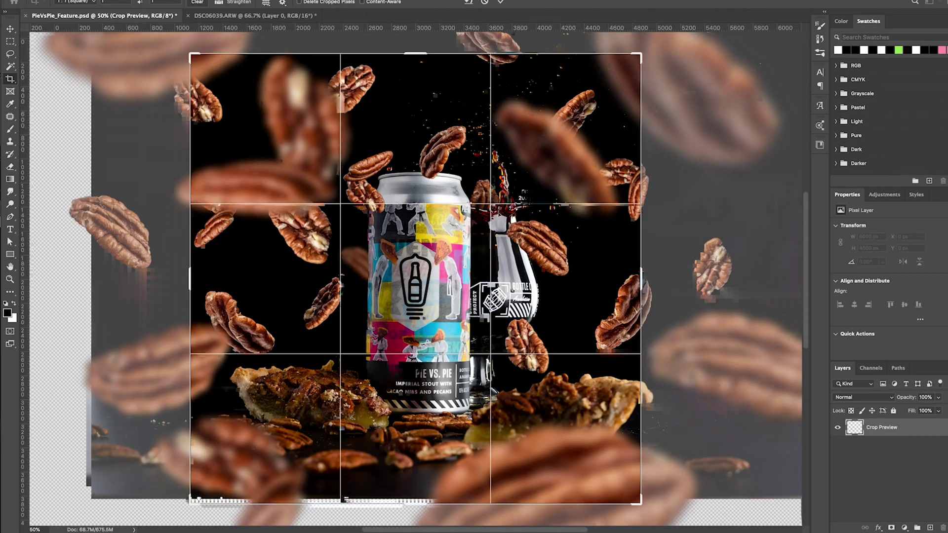
Rotate the 1:1 square crop about -5.6° and apply it.
{"action": "left_click_drag", "start_coordinate": [686, 445], "coordinate": [655, 480]}
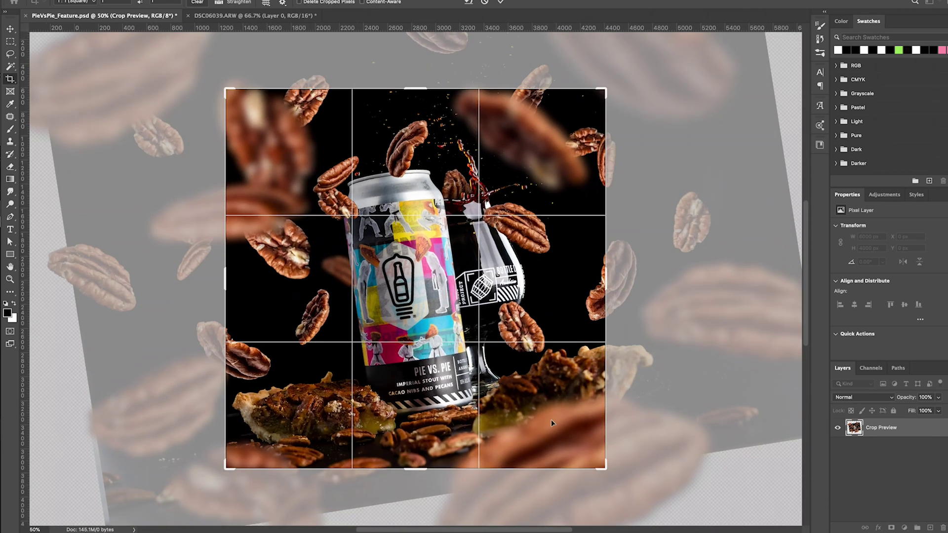
{"action": "key", "text": "Return"}
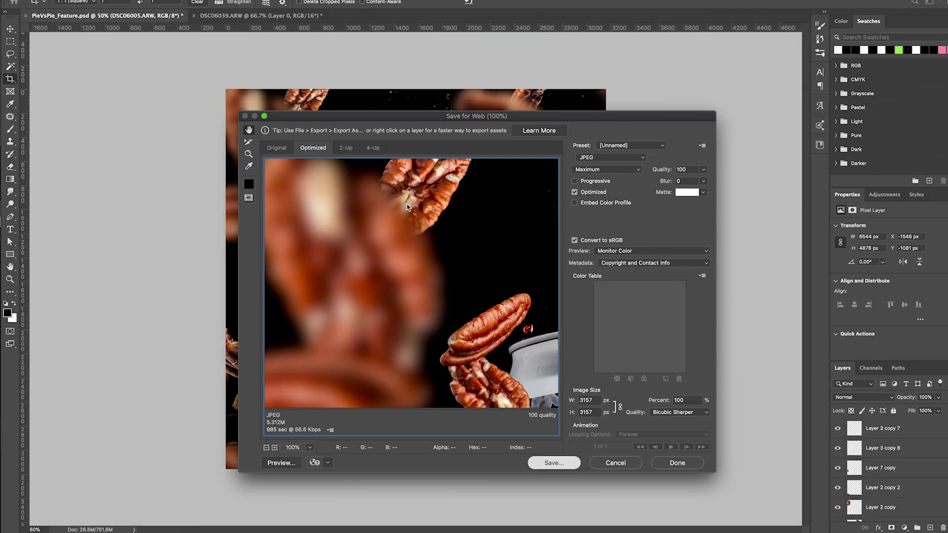